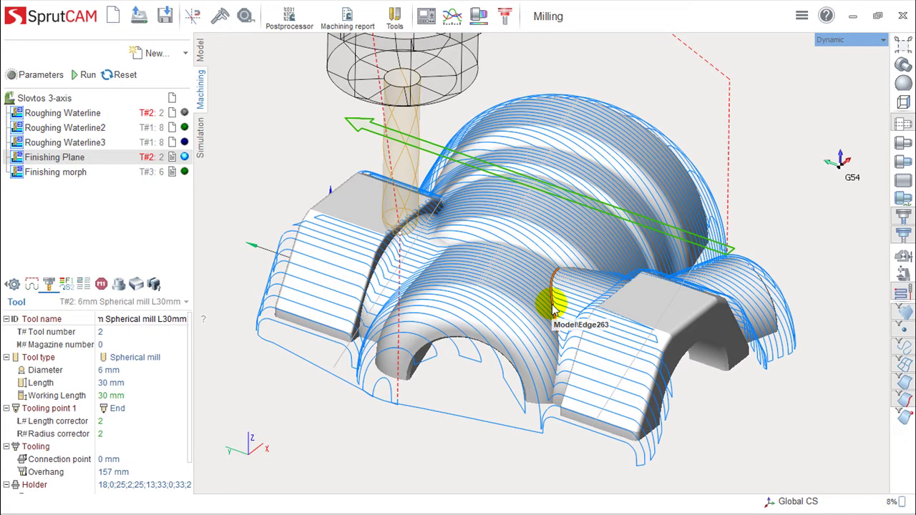
- Inspect the Finishing Plane passes and the String D=-67.191 moves in simulation mode, then return to machining
scroll(763, 364, down, 2)
right_drag(763, 364, 756, 368)
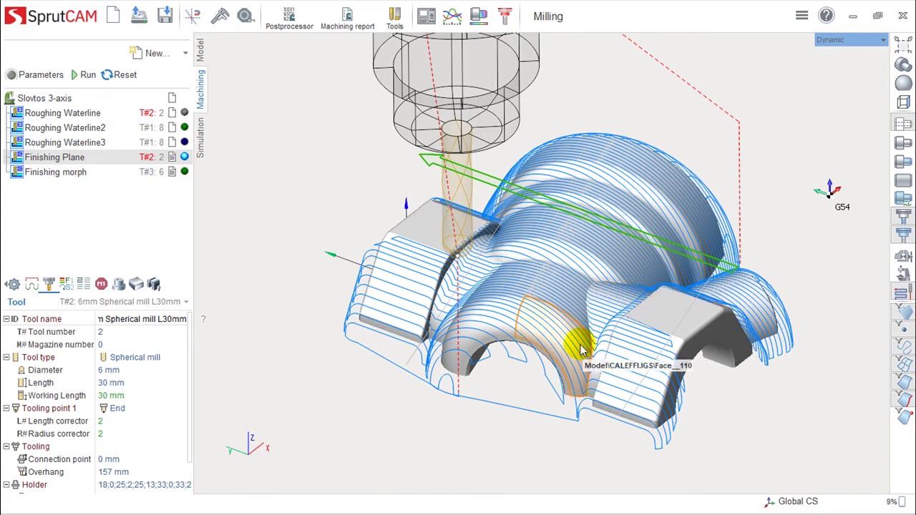
middle_drag(702, 280, 444, 290)
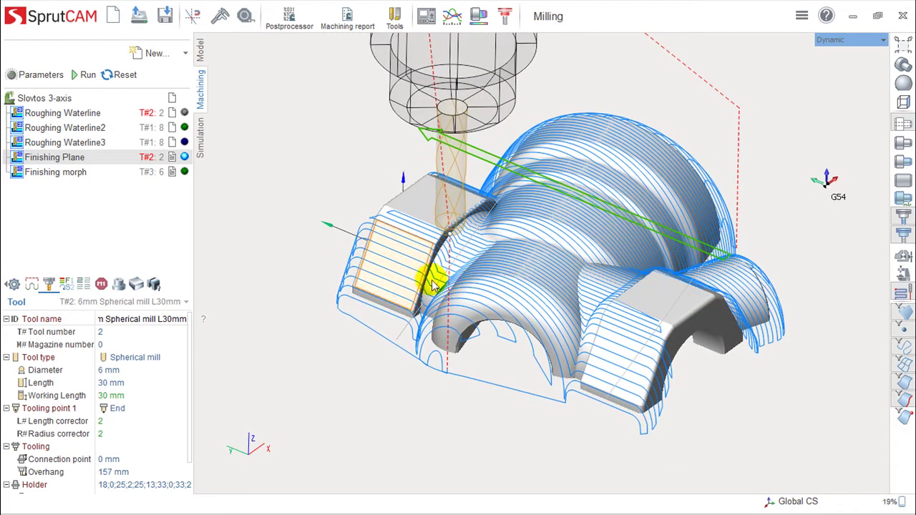
click(201, 136)
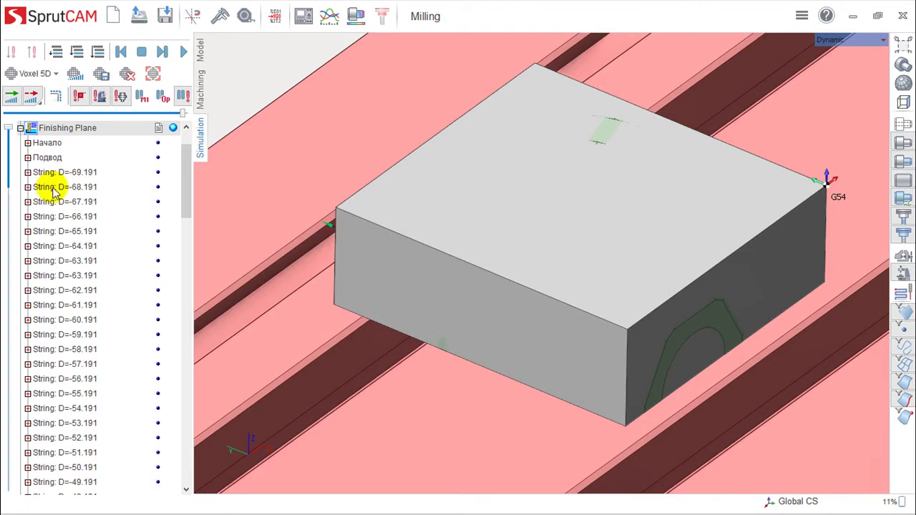
click(20, 128)
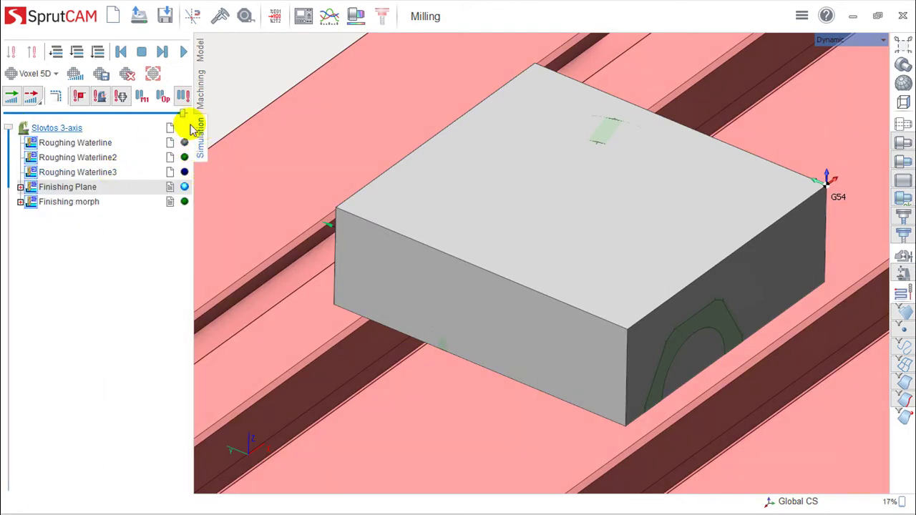
click(21, 187)
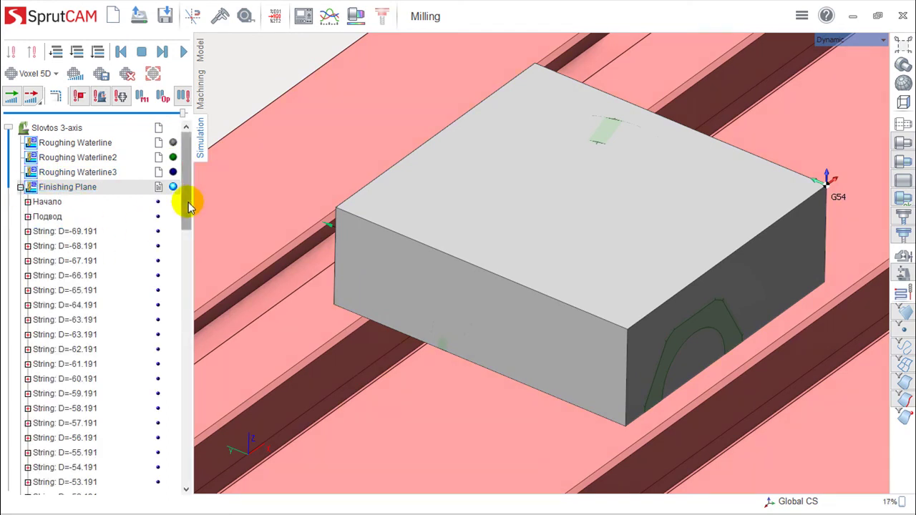
scroll(189, 205, down, 1)
click(27, 216)
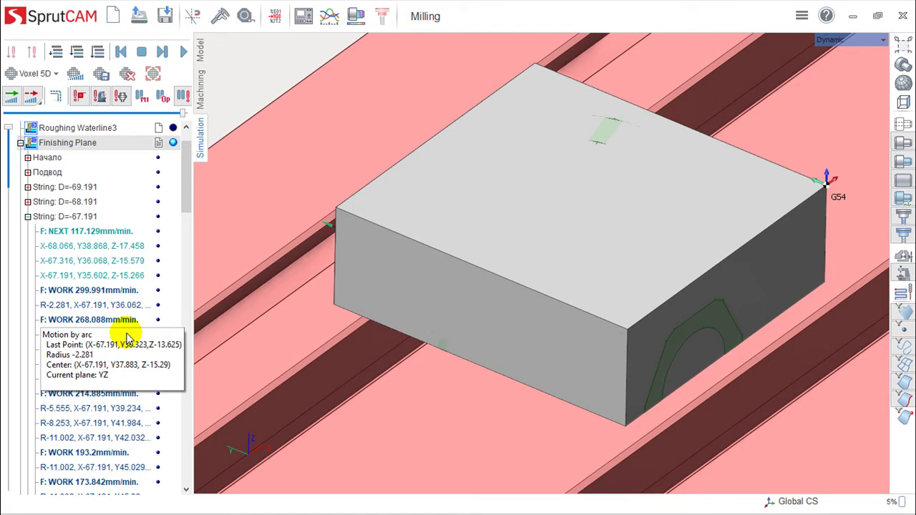
click(200, 89)
- Reorient the 3D view and save the project with Ctrl+S
click(278, 138)
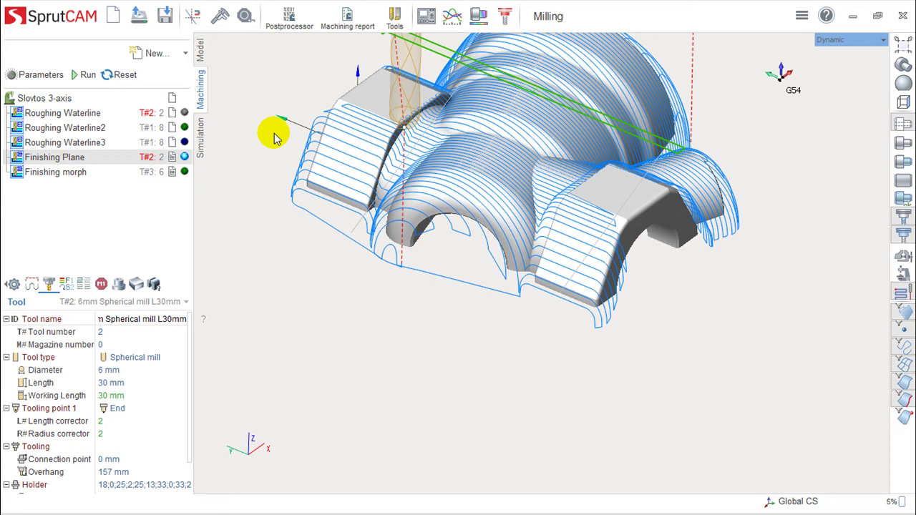
drag(278, 138, 602, 252)
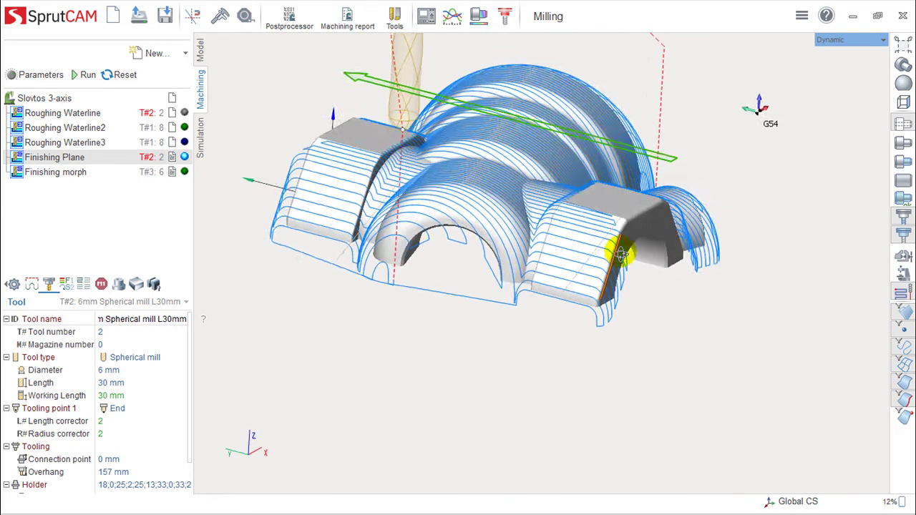
scroll(598, 258, up, 2)
scroll(601, 272, up, 2)
scroll(604, 276, down, 1)
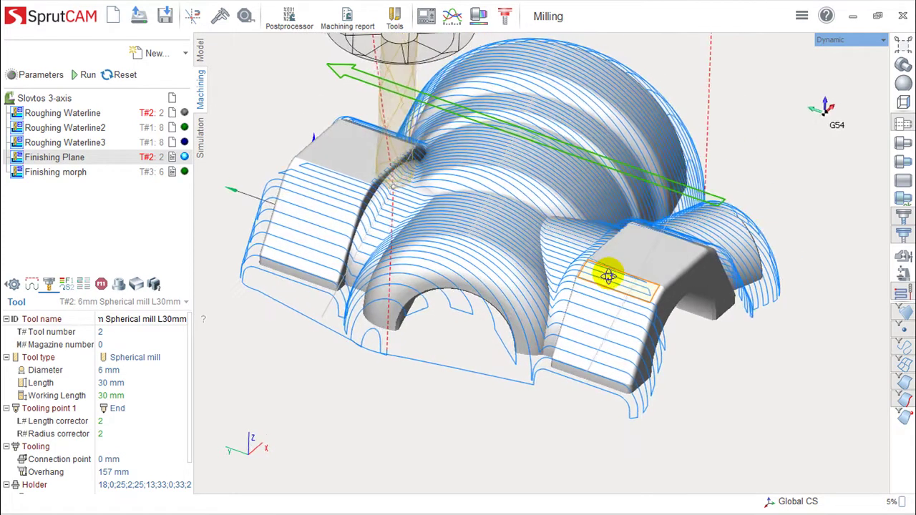
key(ctrl+s)
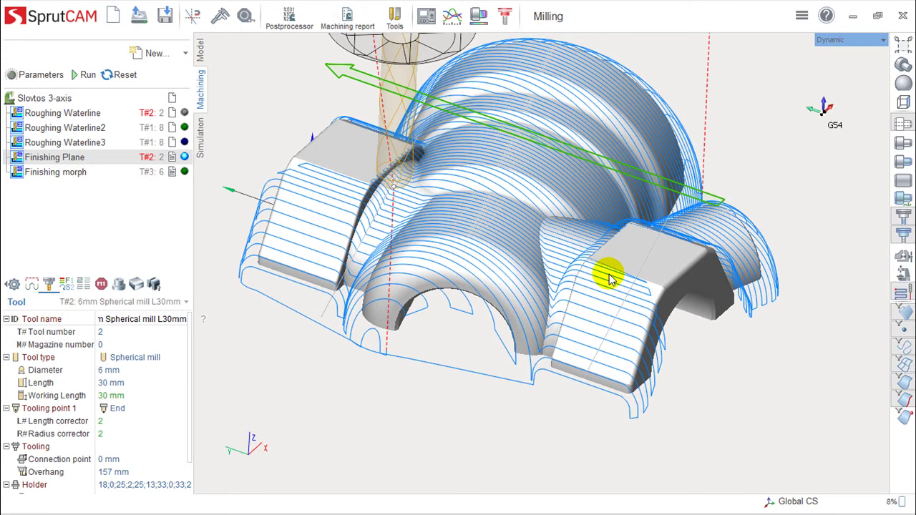
mouse_move(510, 272)
right_down()
mouse_move(515, 262)
mouse_move(528, 281)
right_up()
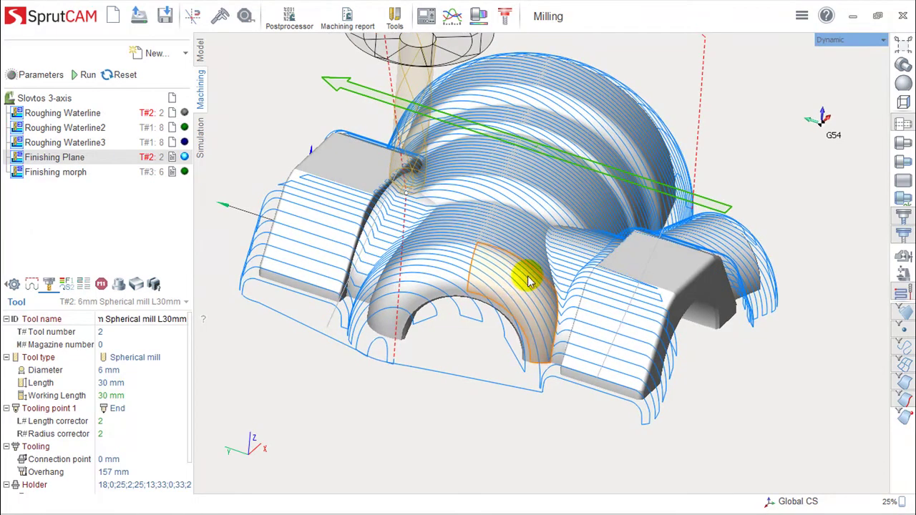
- In NC program generation, select the Heidenhain (iTNC530)_Mill postprocessor
click(288, 14)
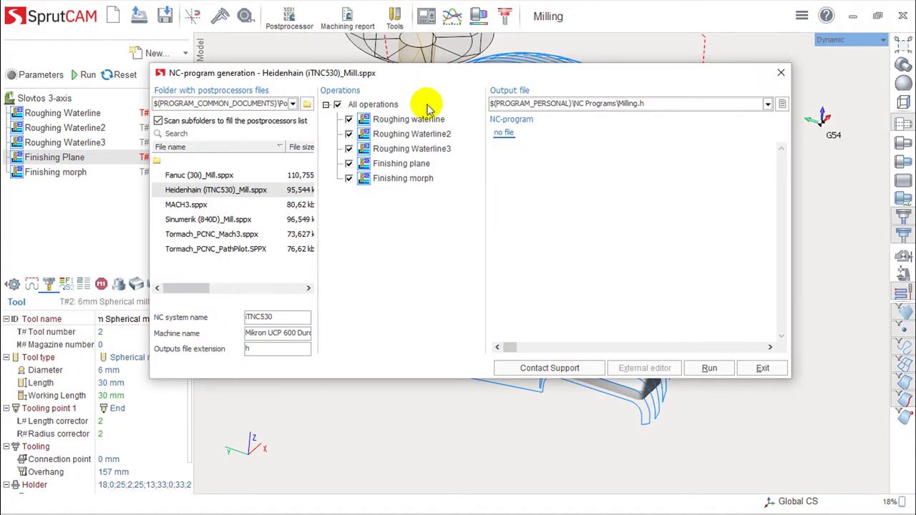
drag(430, 77, 423, 88)
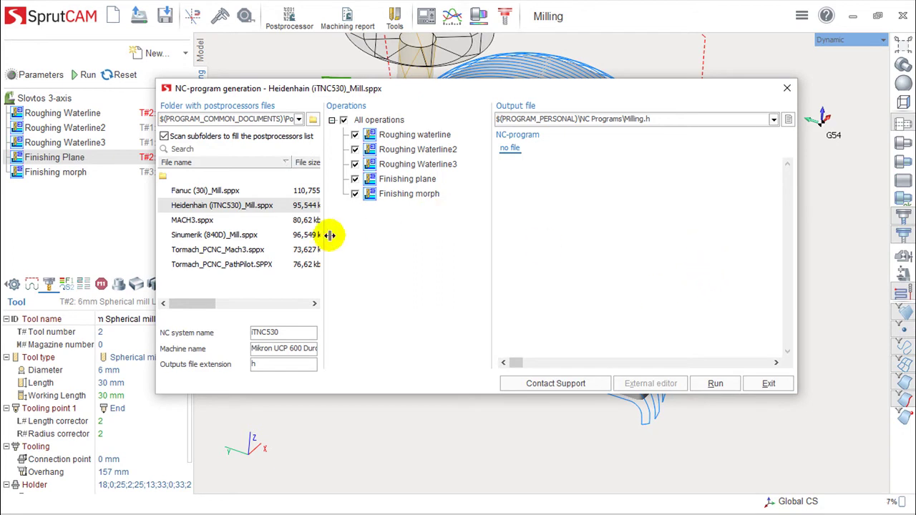
click(203, 221)
click(208, 249)
click(200, 191)
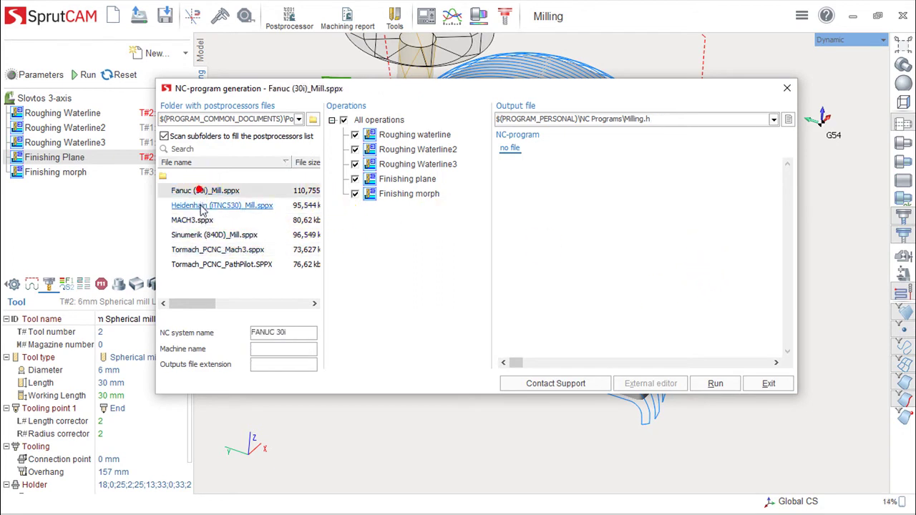
click(202, 206)
mouse_move(206, 303)
mouse_down()
mouse_move(328, 299)
mouse_move(136, 290)
mouse_up()
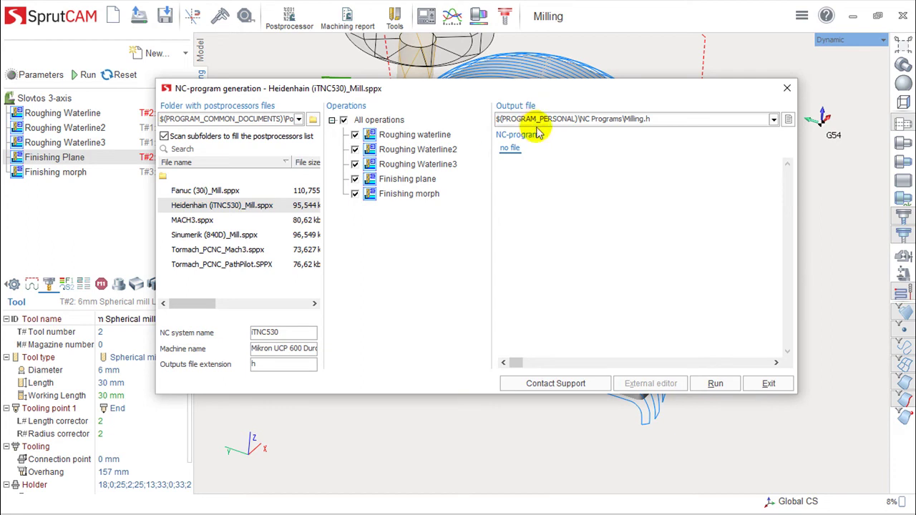
- Run the generation, accepting the calculation warnings and overwriting Milling.h
click(715, 383)
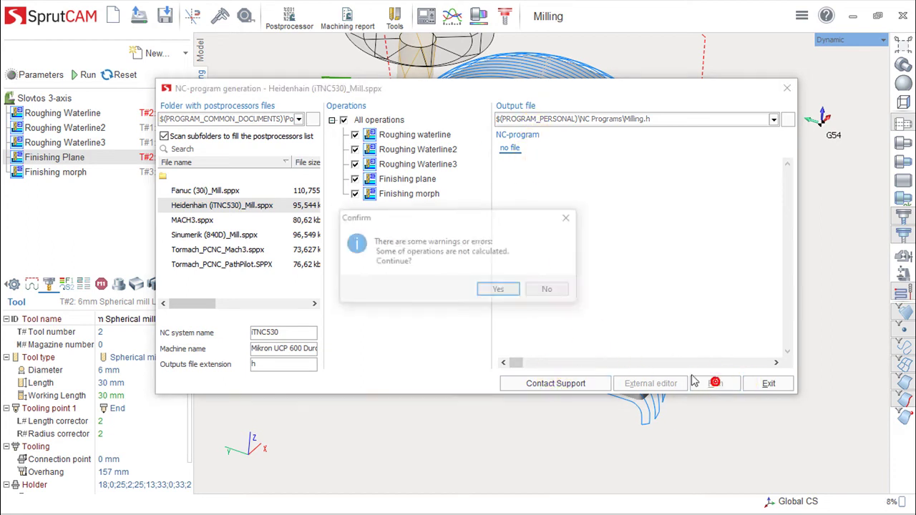
click(498, 288)
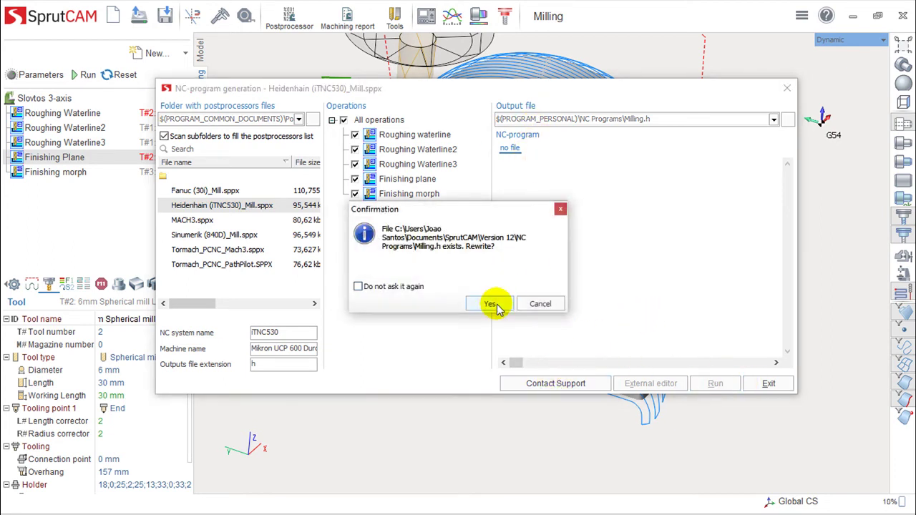
click(491, 305)
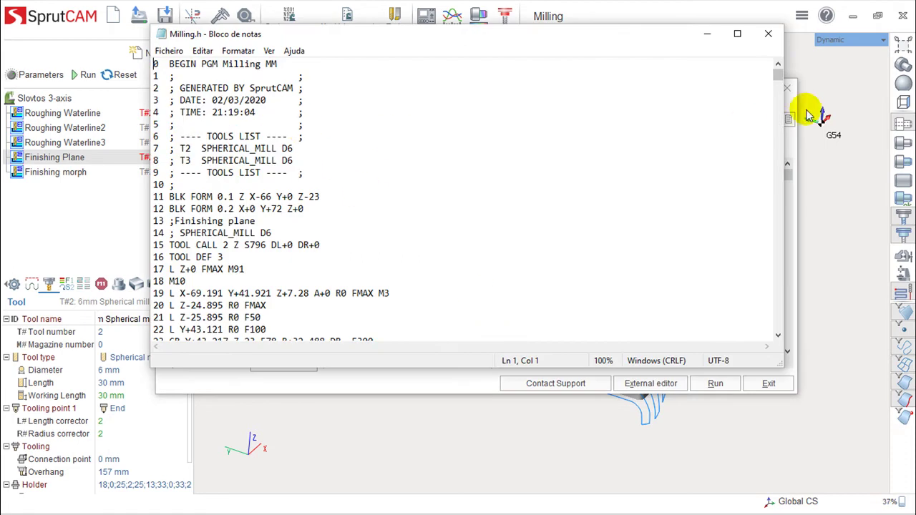
- Close the Notepad window showing the regenerated Milling.h program
drag(778, 71, 775, 154)
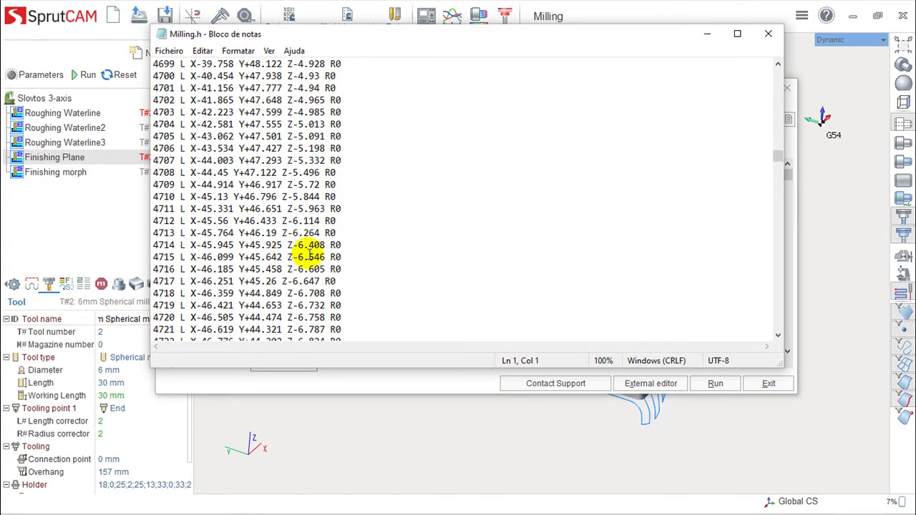
click(768, 34)
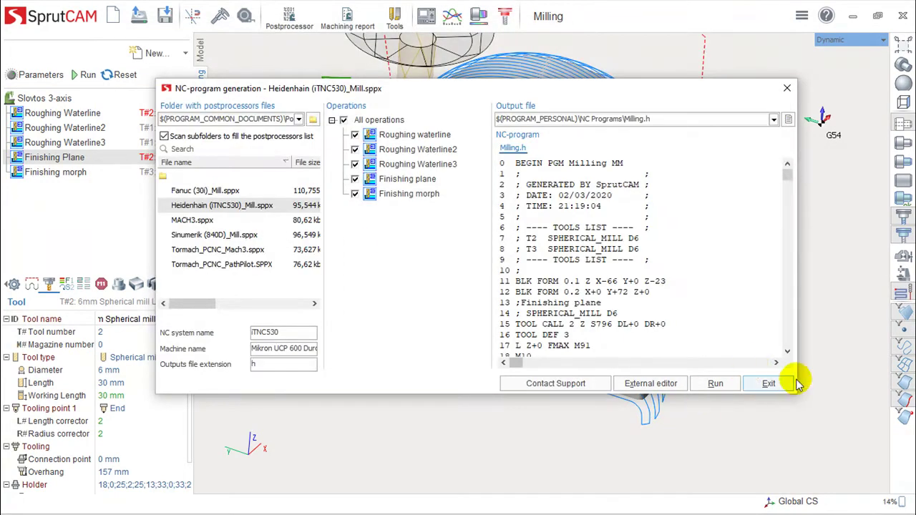
- Exit the NC-program dialog and launch Postprocessors generator from the utilities menu
click(769, 384)
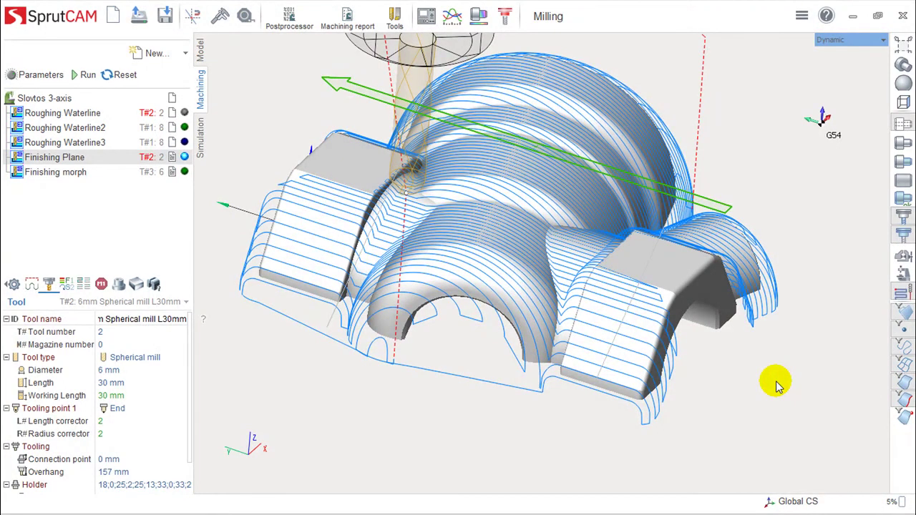
mouse_move(651, 282)
middle_down()
mouse_move(609, 317)
mouse_move(552, 262)
middle_up()
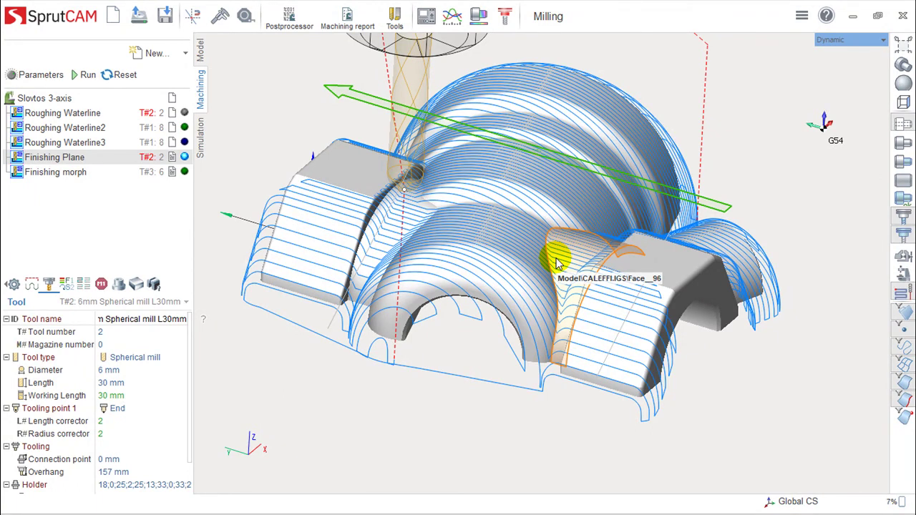
click(802, 16)
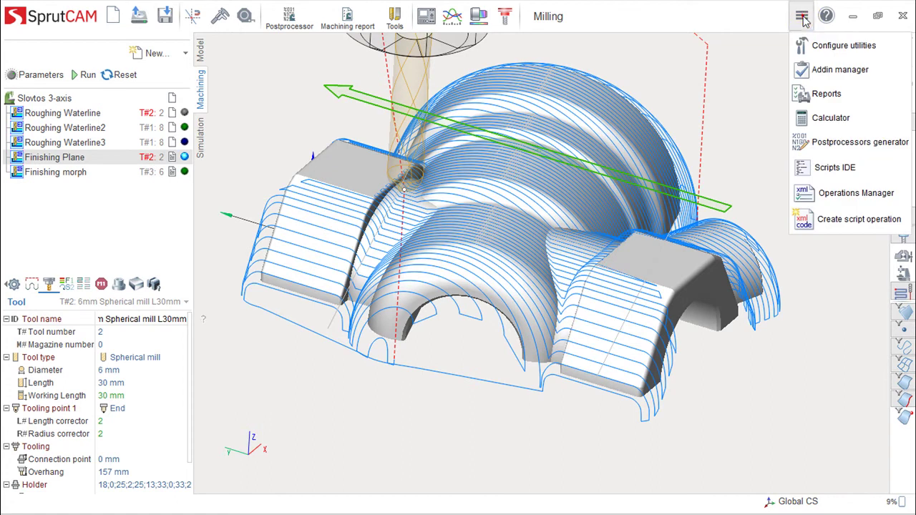
click(308, 408)
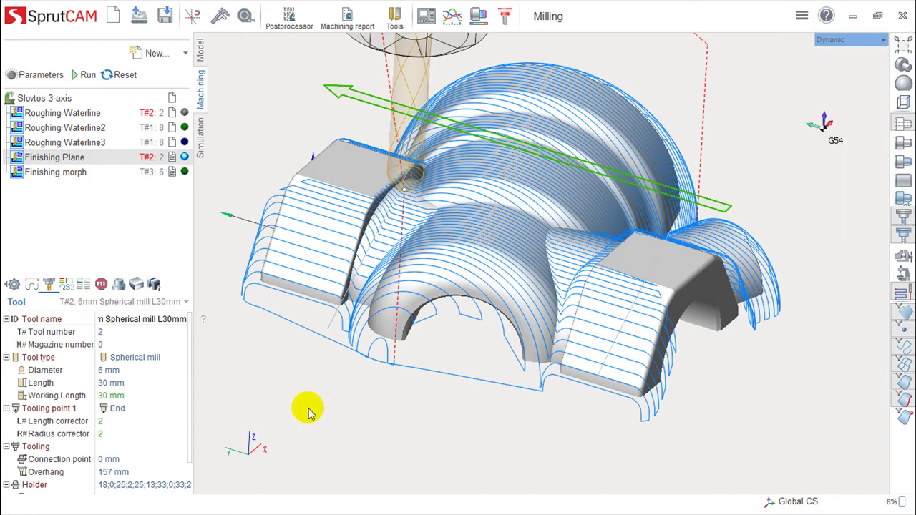
click(800, 17)
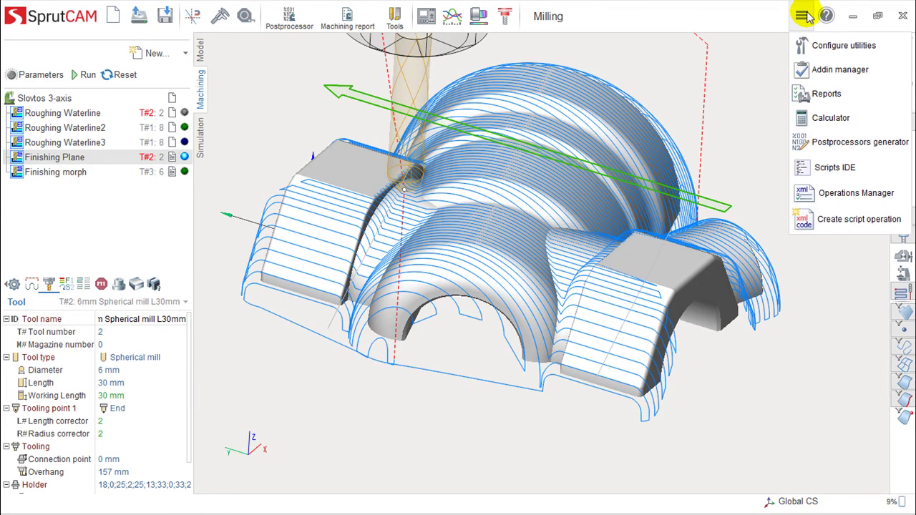
click(823, 143)
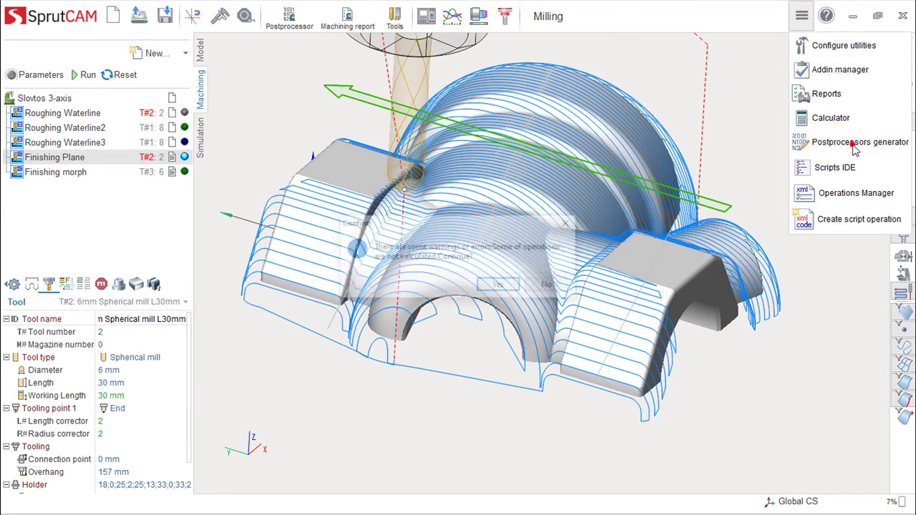
- Confirm the warnings, widen the generator's command list, then switch to the Inp.pdf manual
click(500, 286)
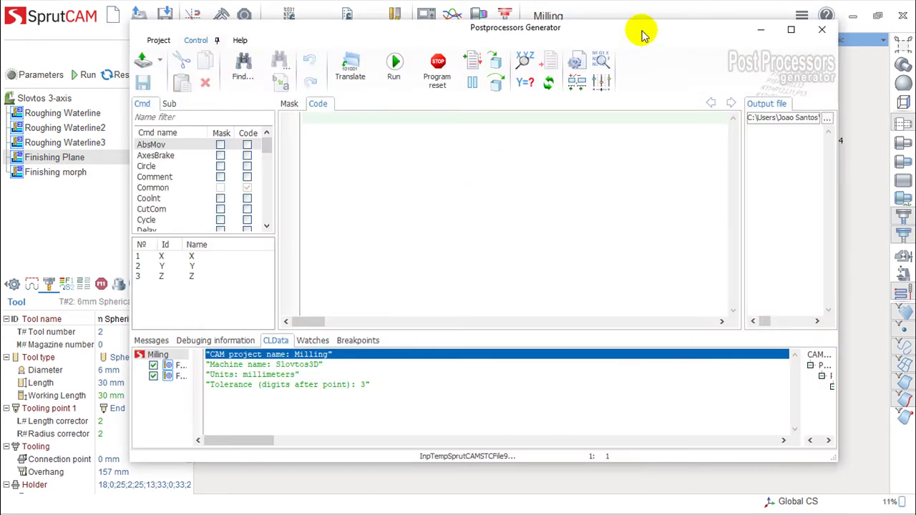
mouse_move(638, 31)
mouse_down()
mouse_move(673, 42)
mouse_move(648, 34)
mouse_up()
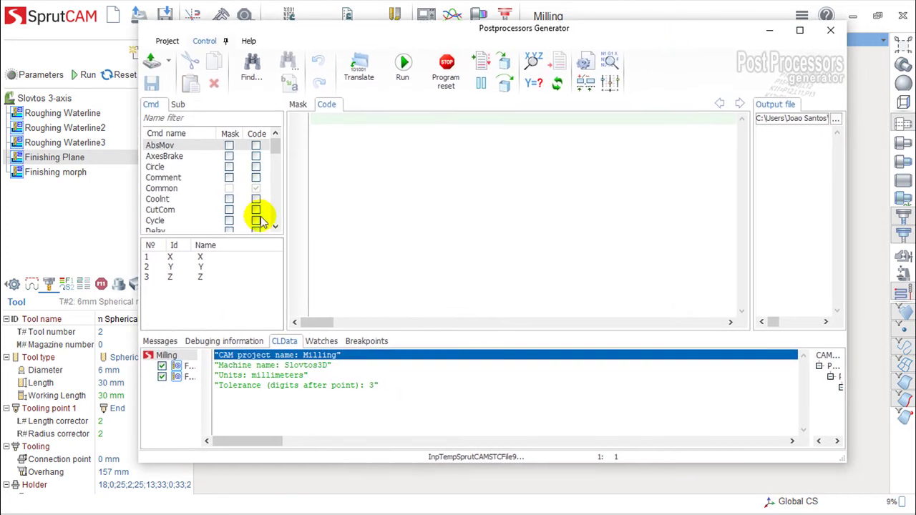
drag(285, 228, 304, 229)
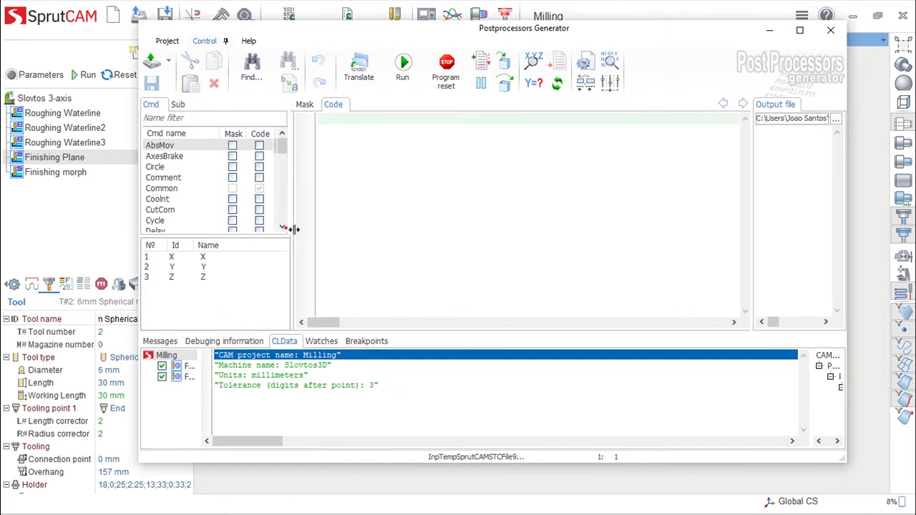
mouse_move(293, 145)
mouse_down()
mouse_move(290, 226)
mouse_move(301, 149)
mouse_up()
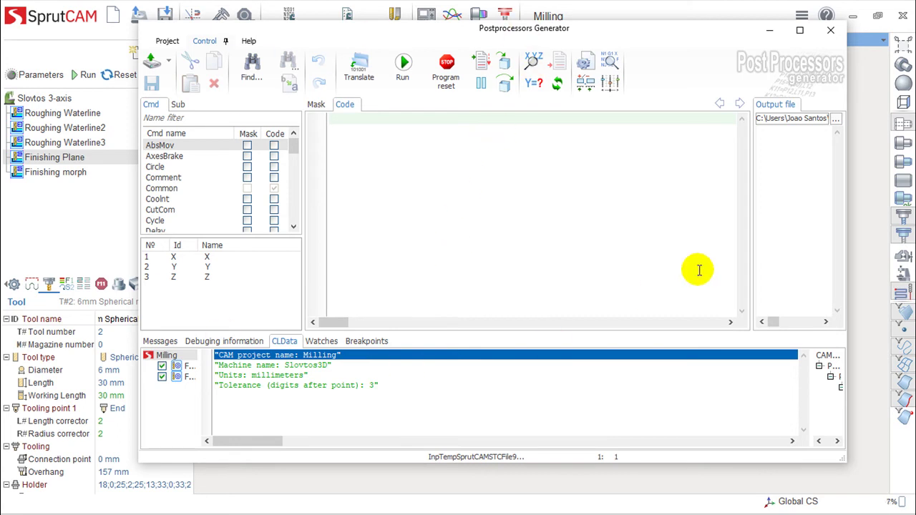
key(alt+Tab)
key(alt+Tab)
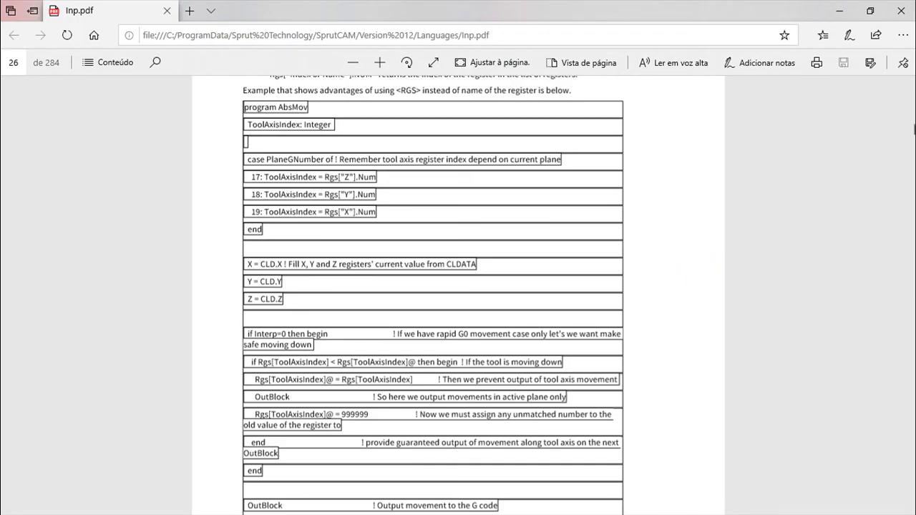
- Browse Inp.pdf from the title page to section 4.1.1 Mask element on page 41, then close Edge
drag(911, 129, 909, 88)
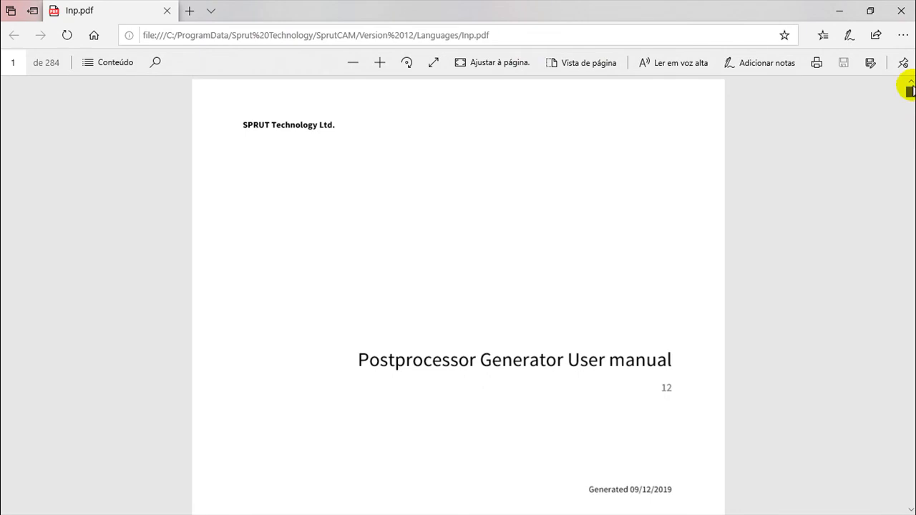
scroll(681, 282, down, 5)
scroll(681, 282, up, 4)
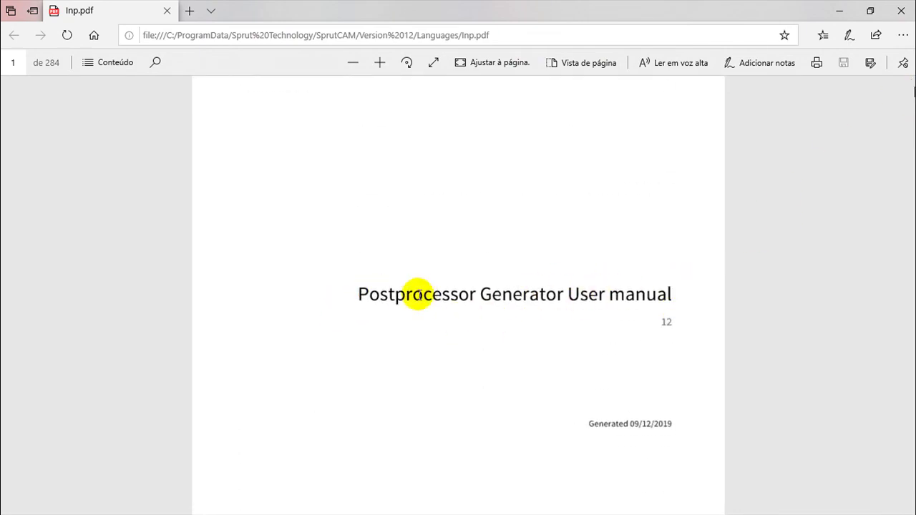
scroll(522, 361, down, 5)
scroll(527, 362, down, 8)
scroll(526, 362, down, 3)
scroll(526, 361, down, 7)
scroll(526, 360, down, 5)
scroll(526, 360, down, 5)
scroll(527, 360, down, 5)
drag(910, 101, 911, 148)
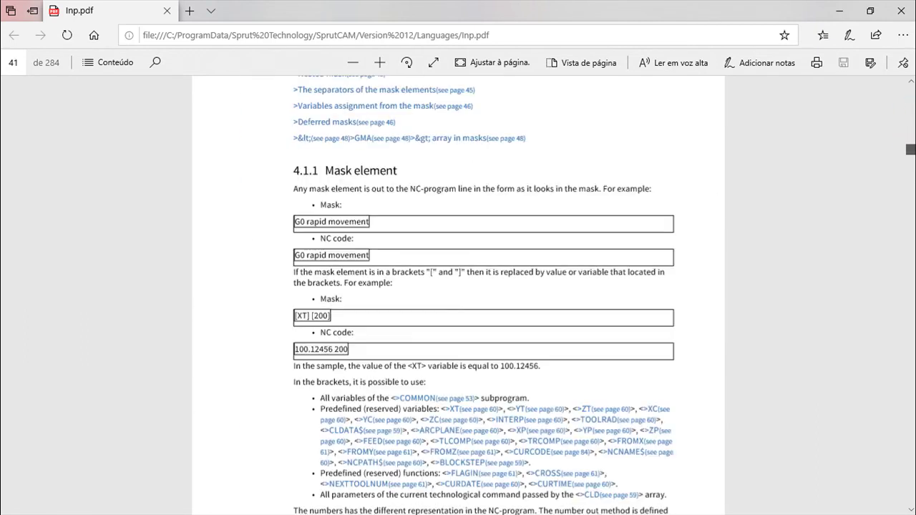
click(900, 11)
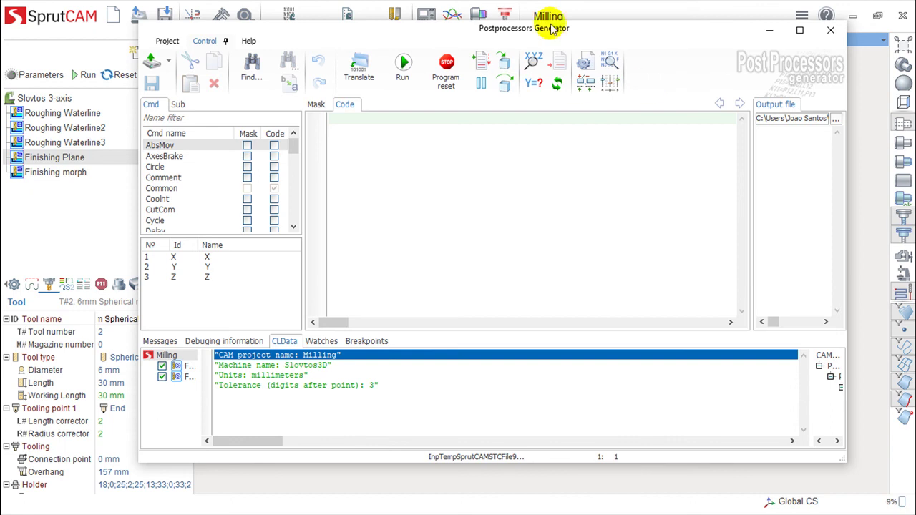
mouse_move(614, 31)
mouse_down()
mouse_move(620, 44)
mouse_move(610, 54)
mouse_up()
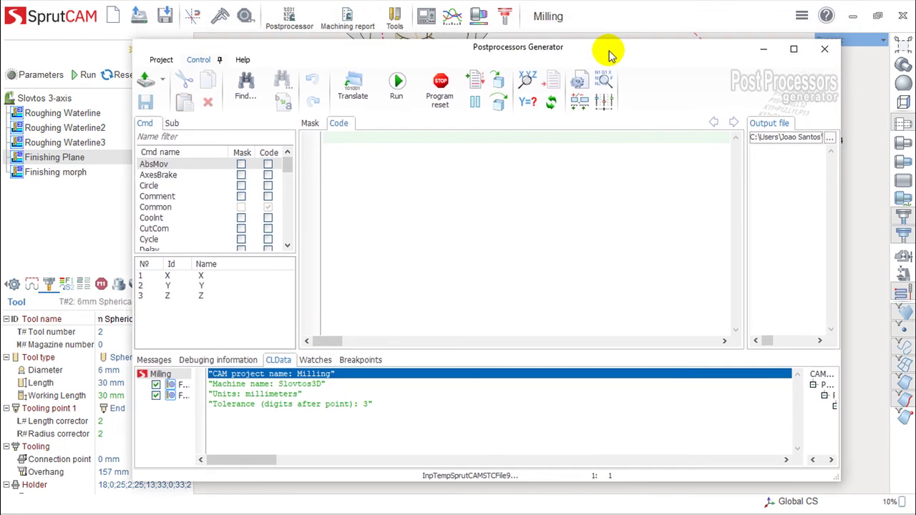